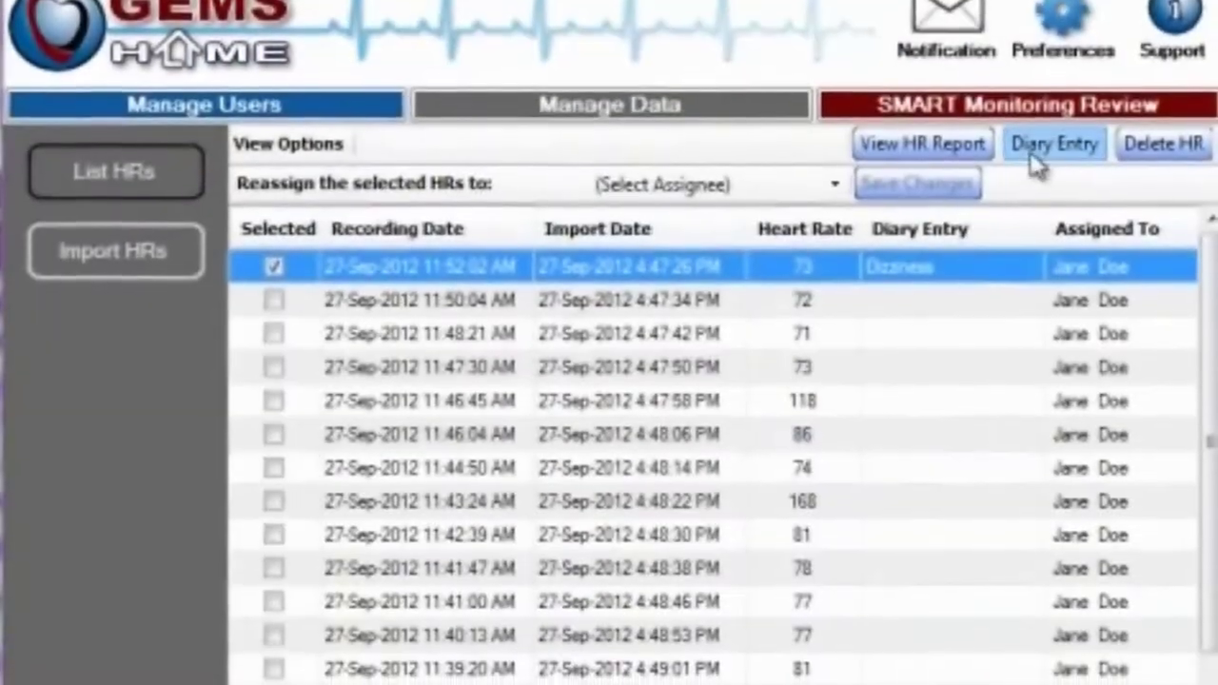
- Open the diary entry of the recording made at 11:52:02 AM and view its ECG analysis report
{"action": "left_click", "coordinate": [1047, 158]}
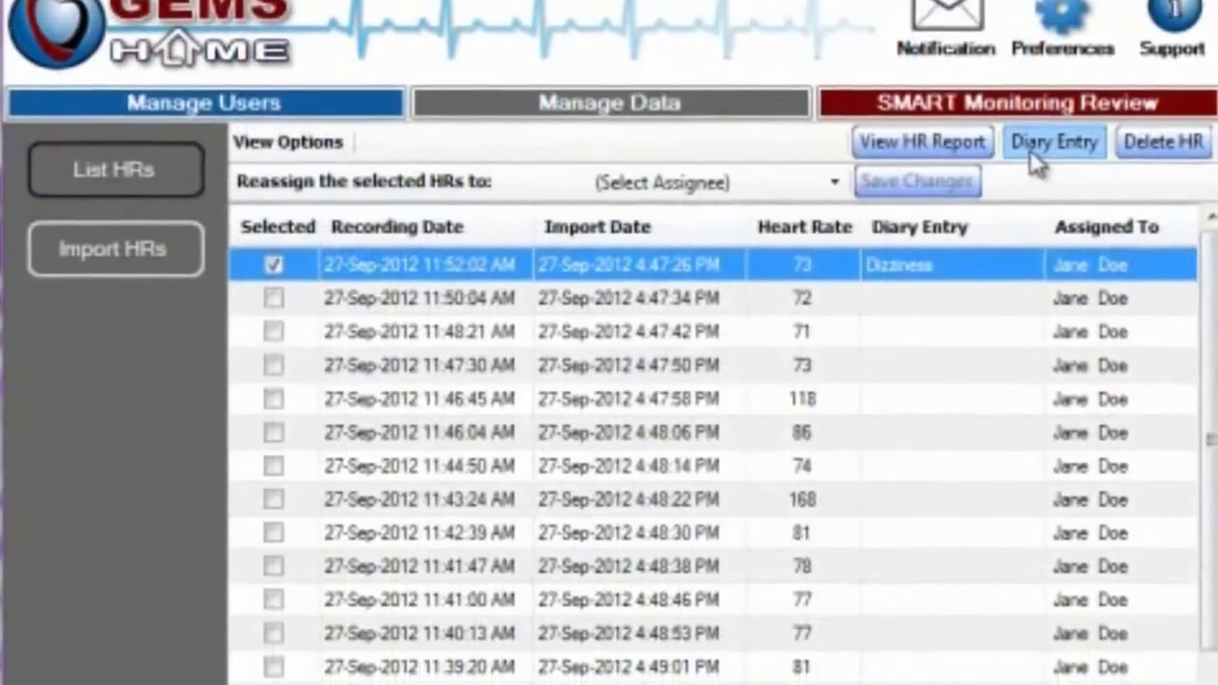
{"action": "left_click", "coordinate": [1030, 147]}
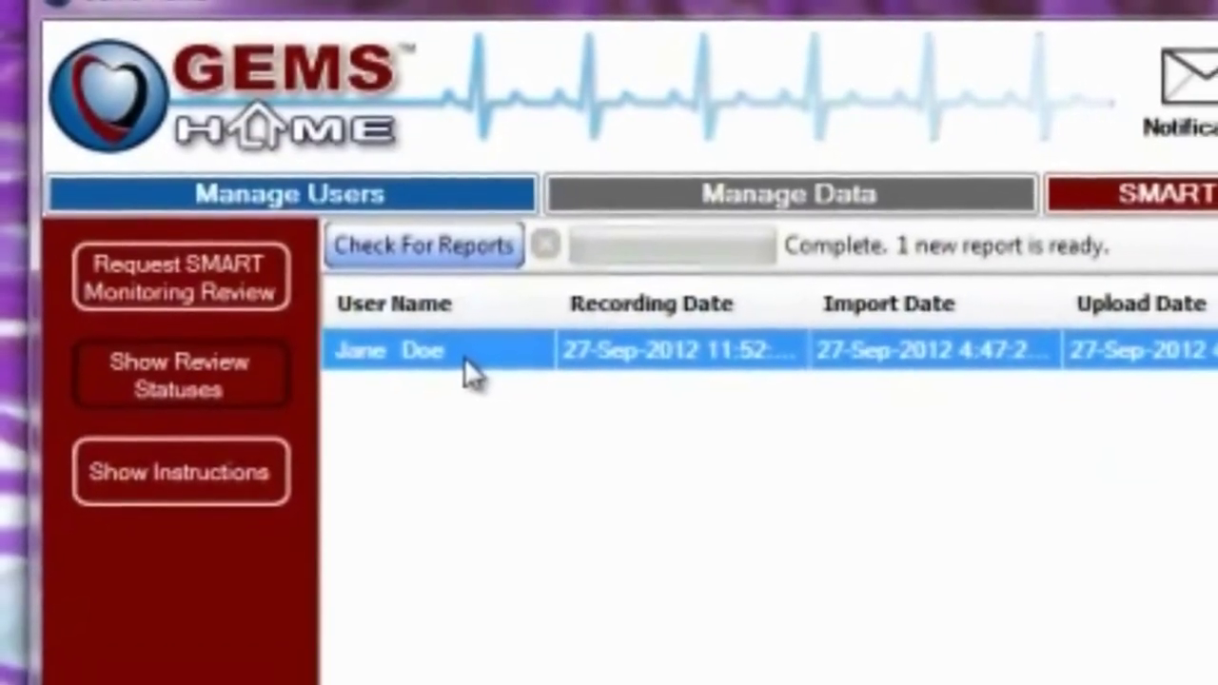
{"action": "double_click", "coordinate": [465, 357]}
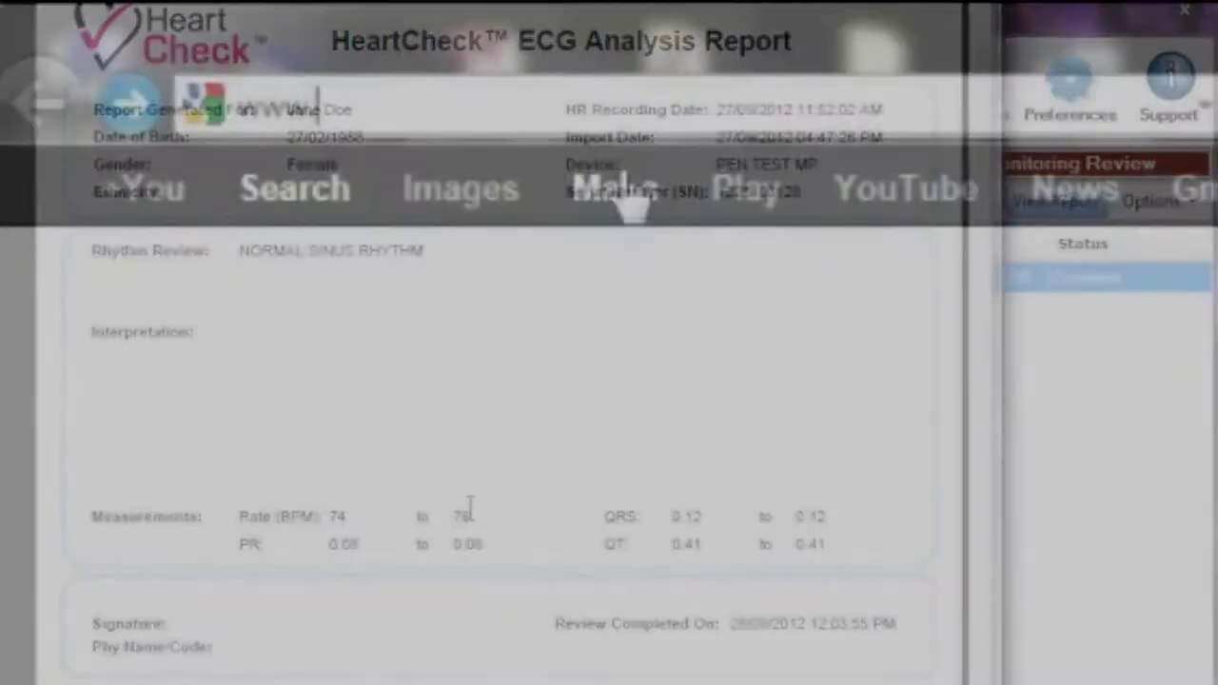
{"action": "type", "text": "theheart"}
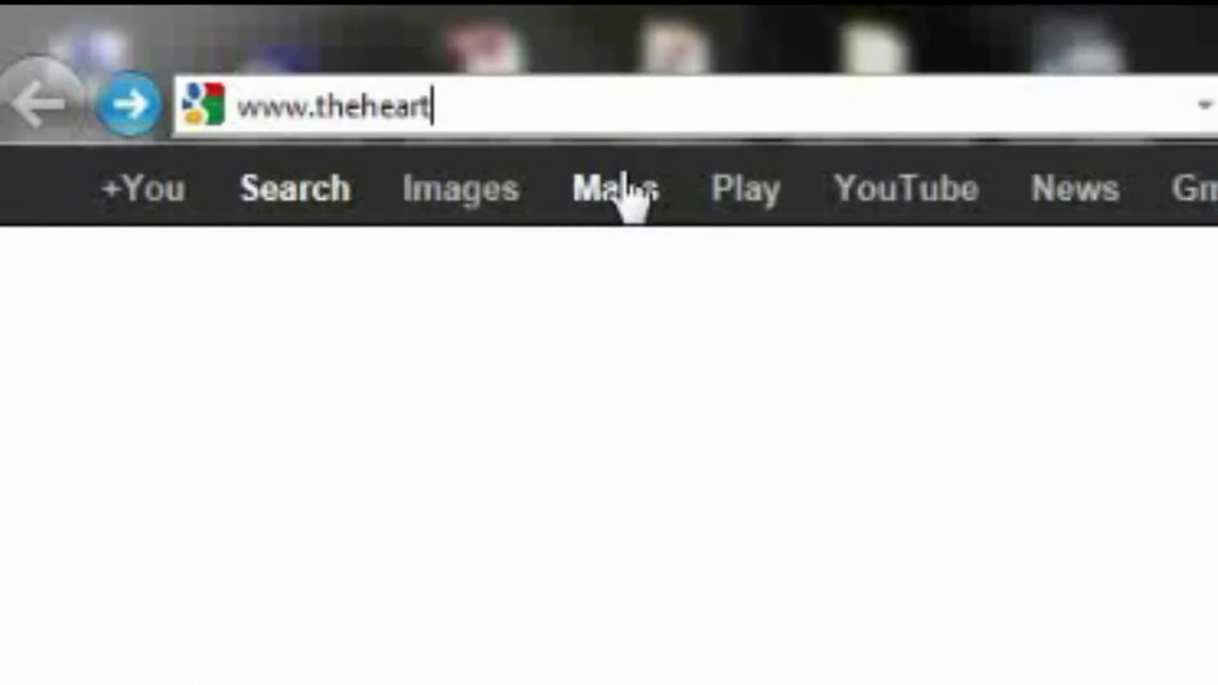
{"action": "type", "text": "check"}
{"action": "type", "text": ".c"}
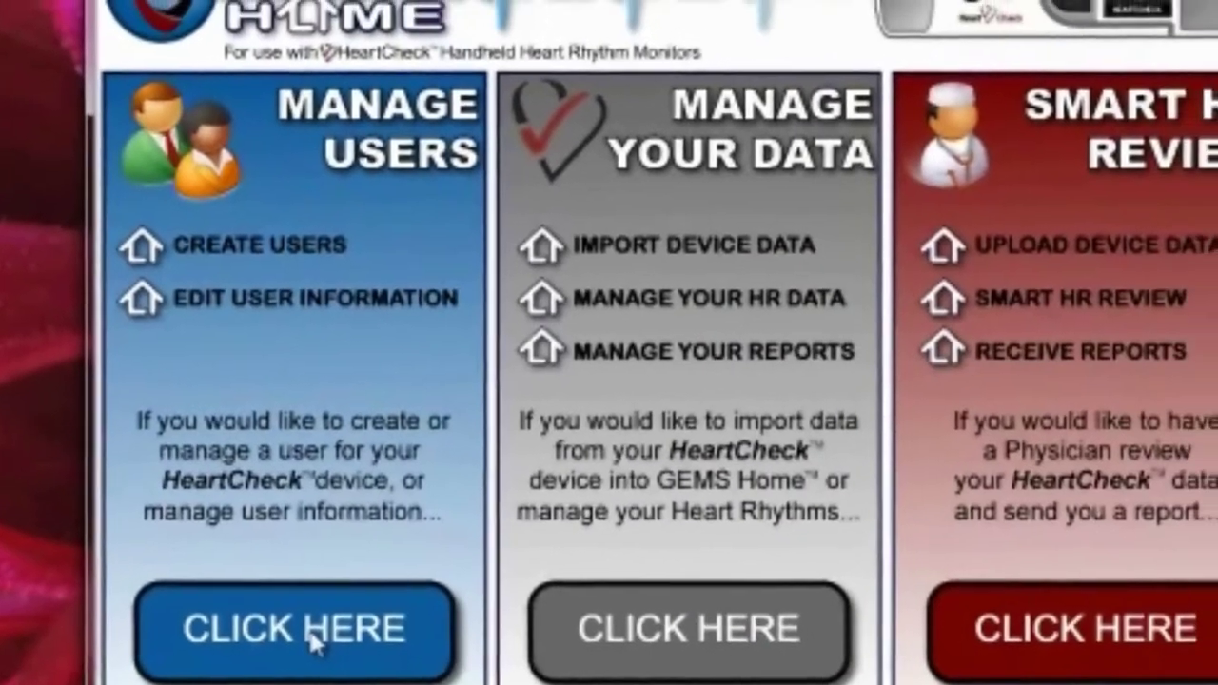
- Start creating the first user and fill in the full name, birth date and the gender Female
{"action": "left_click", "coordinate": [357, 625]}
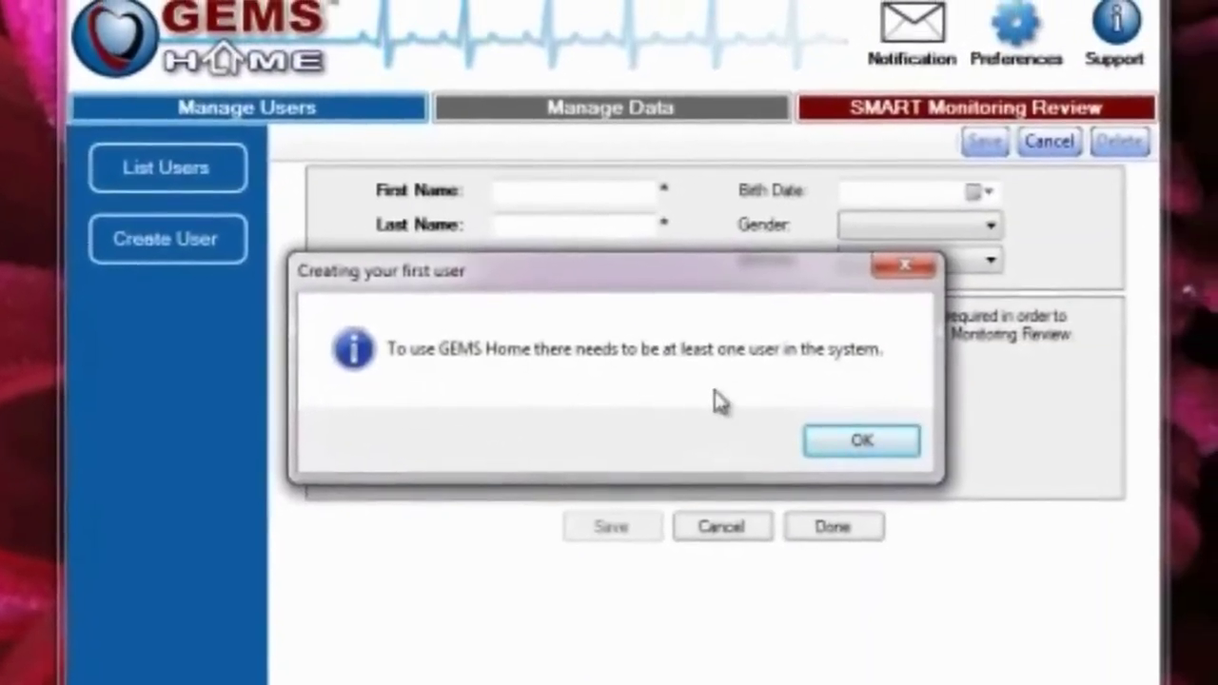
{"action": "left_click", "coordinate": [856, 442]}
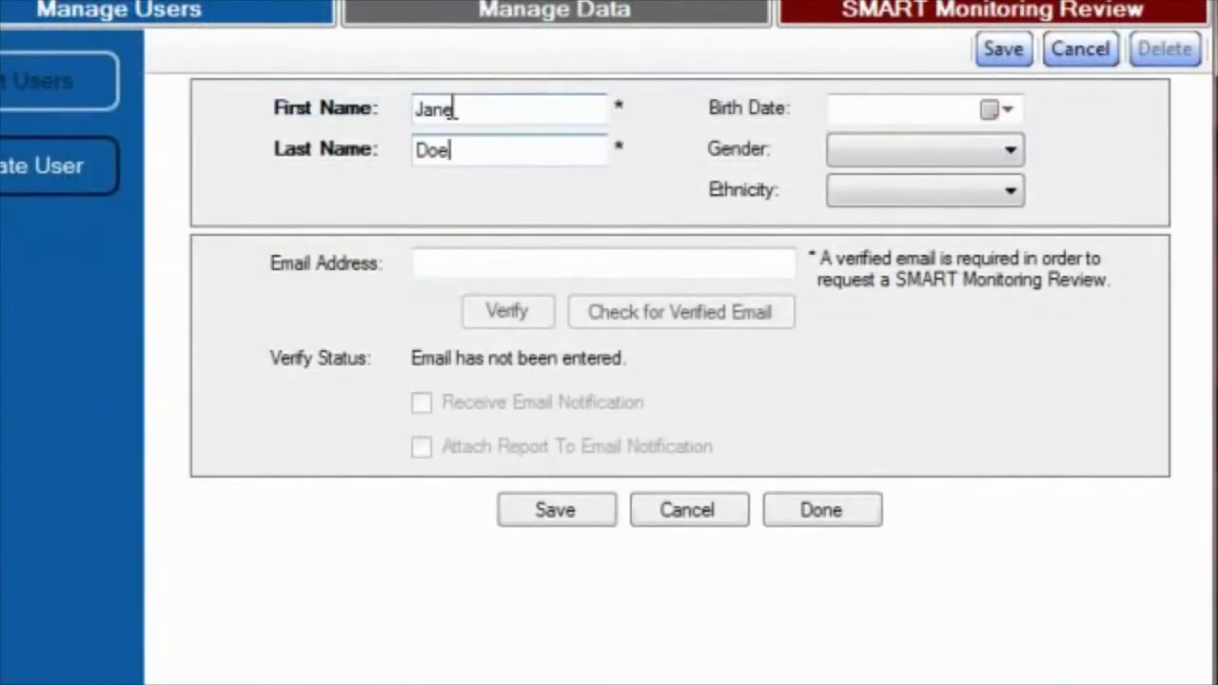
{"action": "left_click", "coordinate": [989, 111]}
{"action": "left_click", "coordinate": [936, 106]}
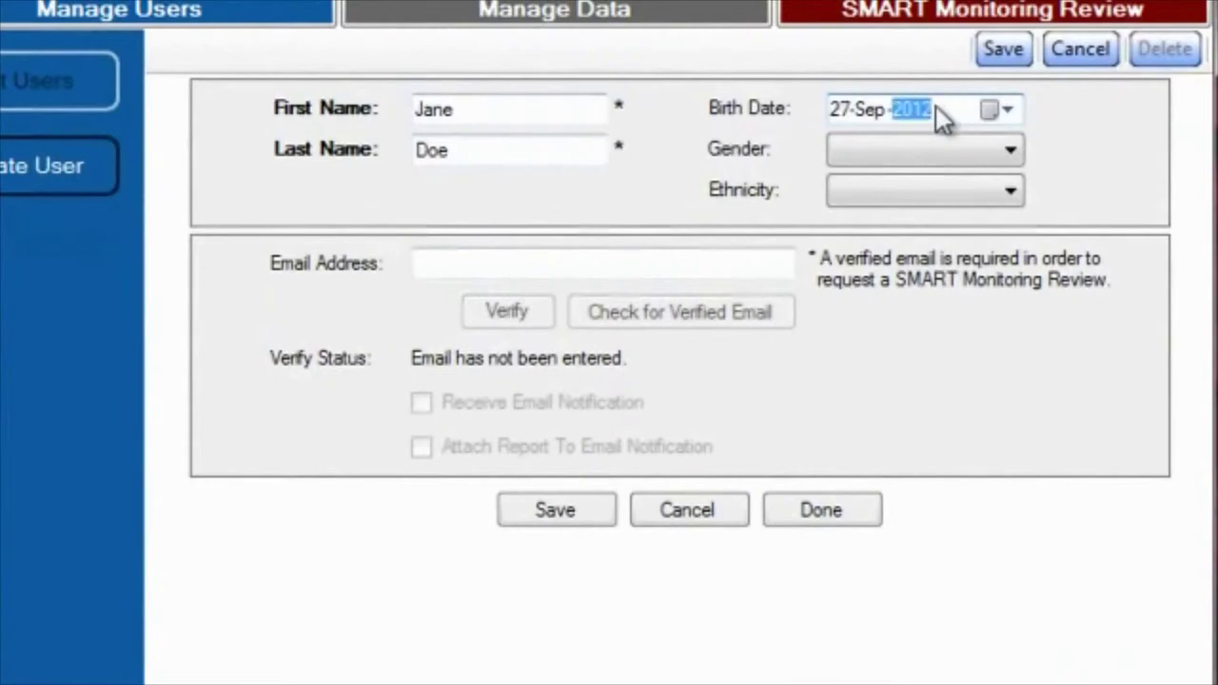
{"action": "type", "text": "1988"}
{"action": "left_click", "coordinate": [855, 112]}
{"action": "type", "text": "2"}
{"action": "left_click", "coordinate": [837, 116]}
{"action": "left_click", "coordinate": [1006, 155]}
{"action": "left_click", "coordinate": [993, 201]}
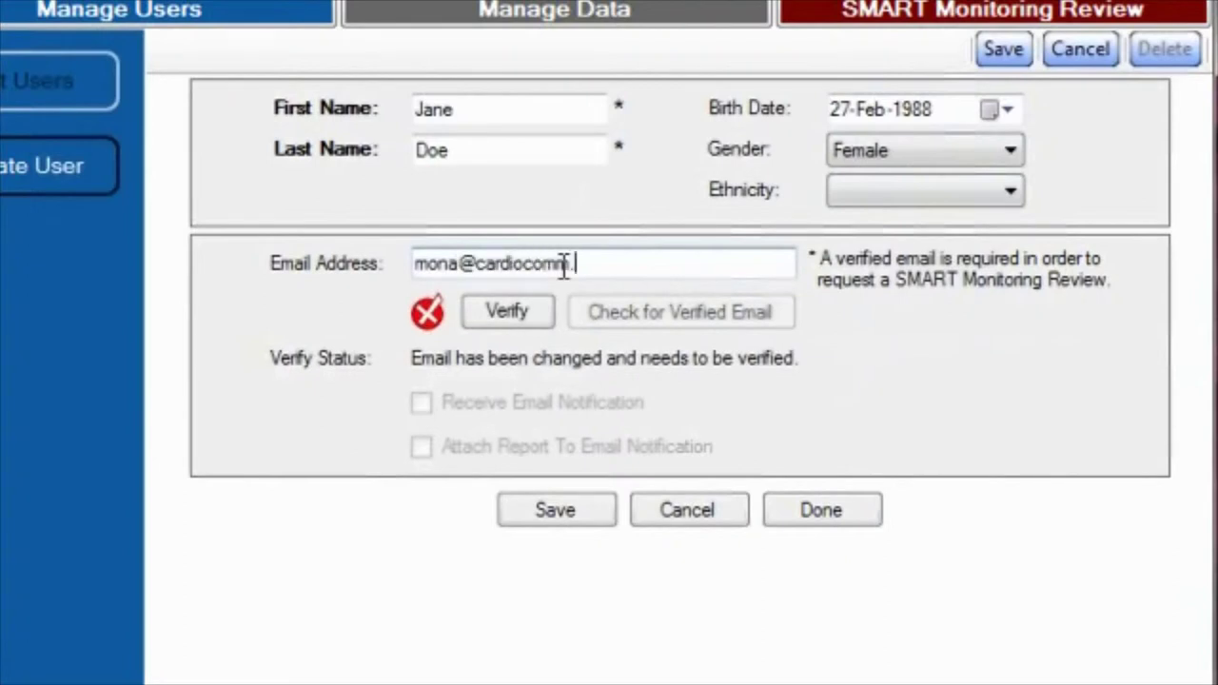
- Verify the new user's e-mail address and return to the list of users
{"action": "left_click", "coordinate": [505, 316]}
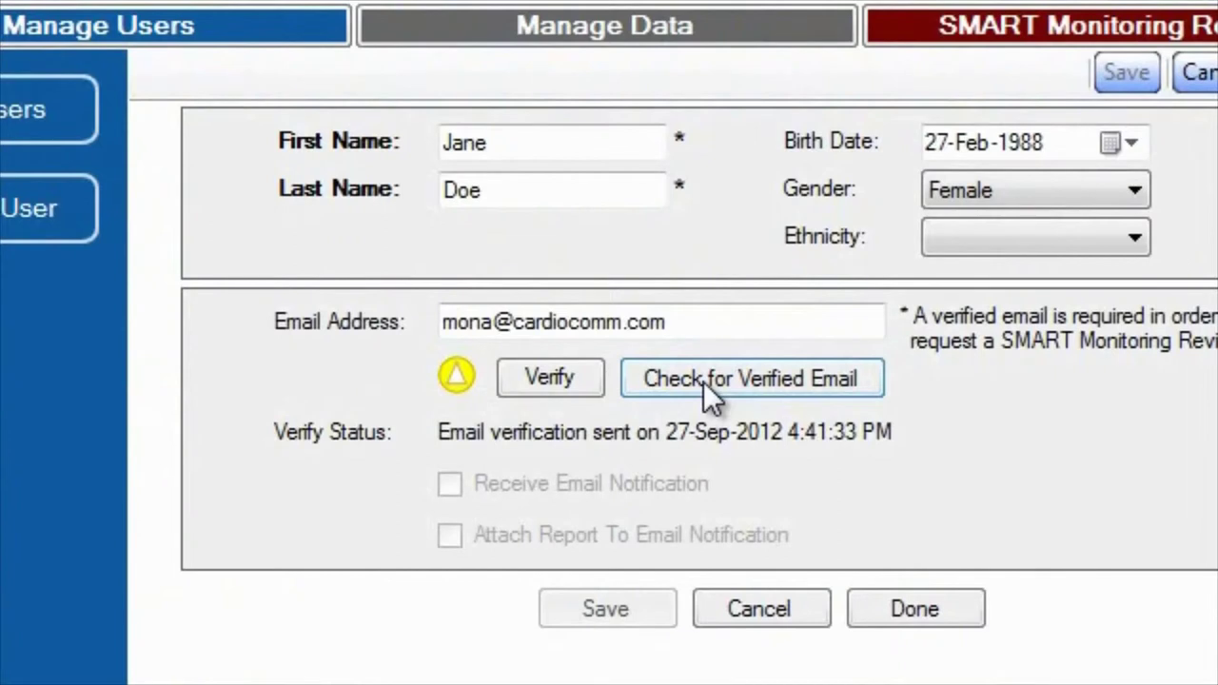
{"action": "left_click", "coordinate": [703, 382]}
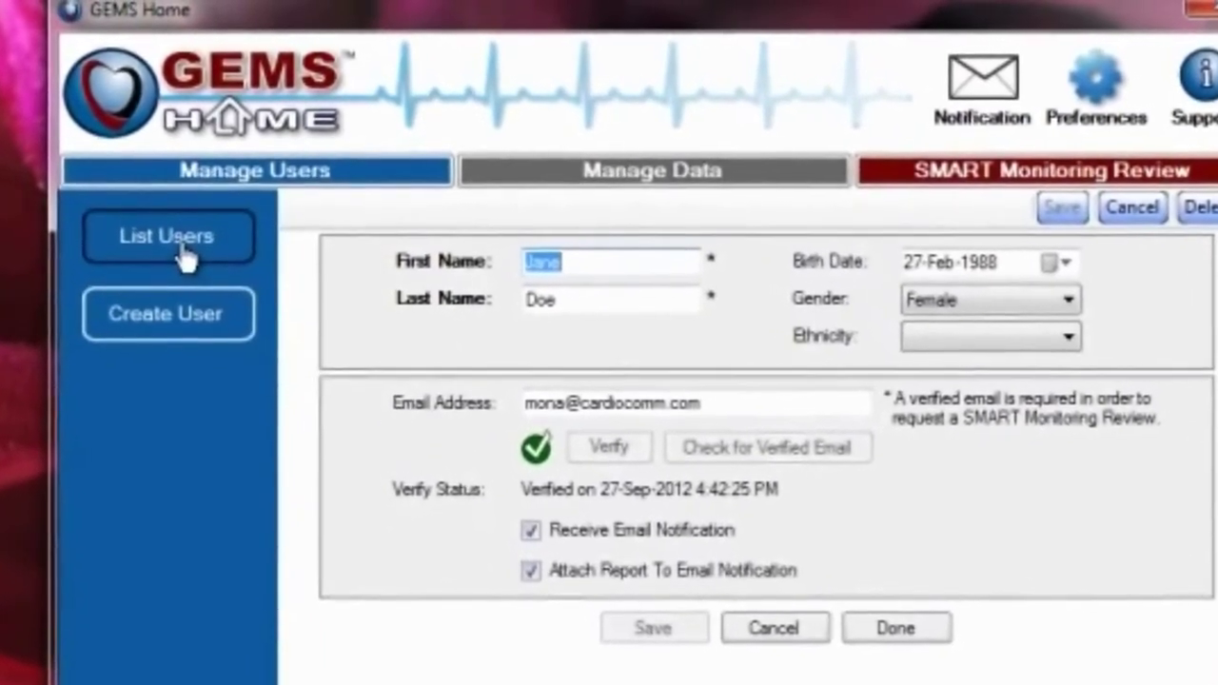
{"action": "left_click", "coordinate": [190, 259]}
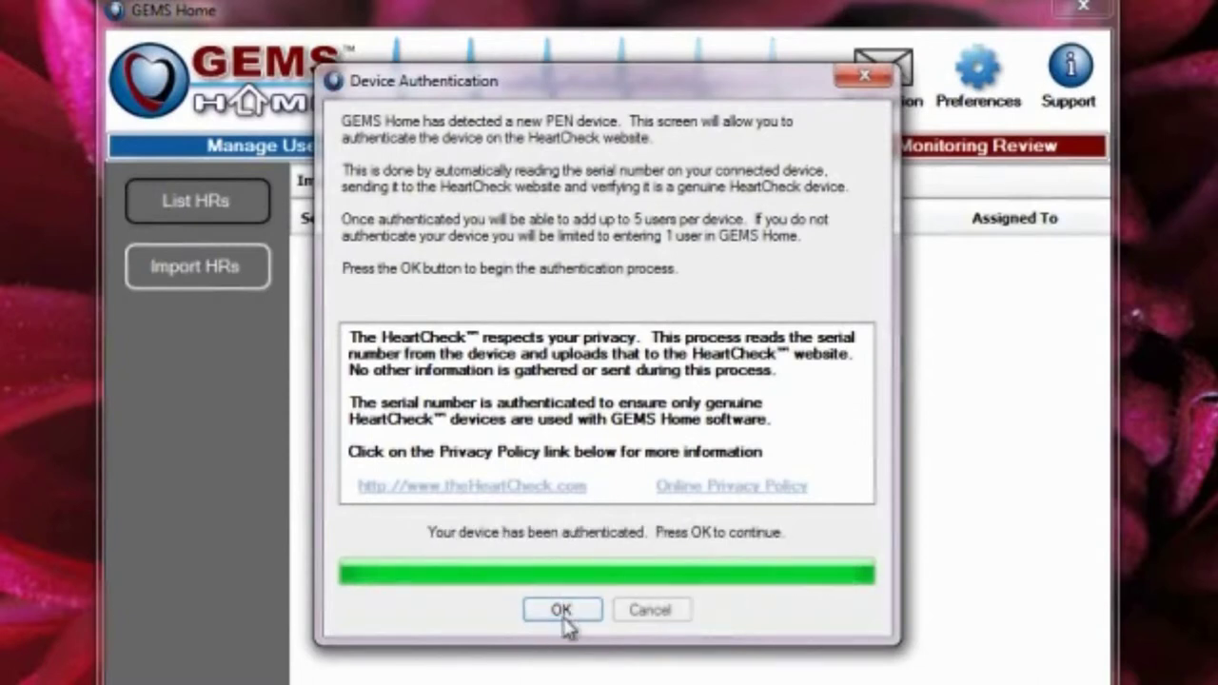
- Complete the authentication of the connected PEN device
{"action": "left_click", "coordinate": [563, 613]}
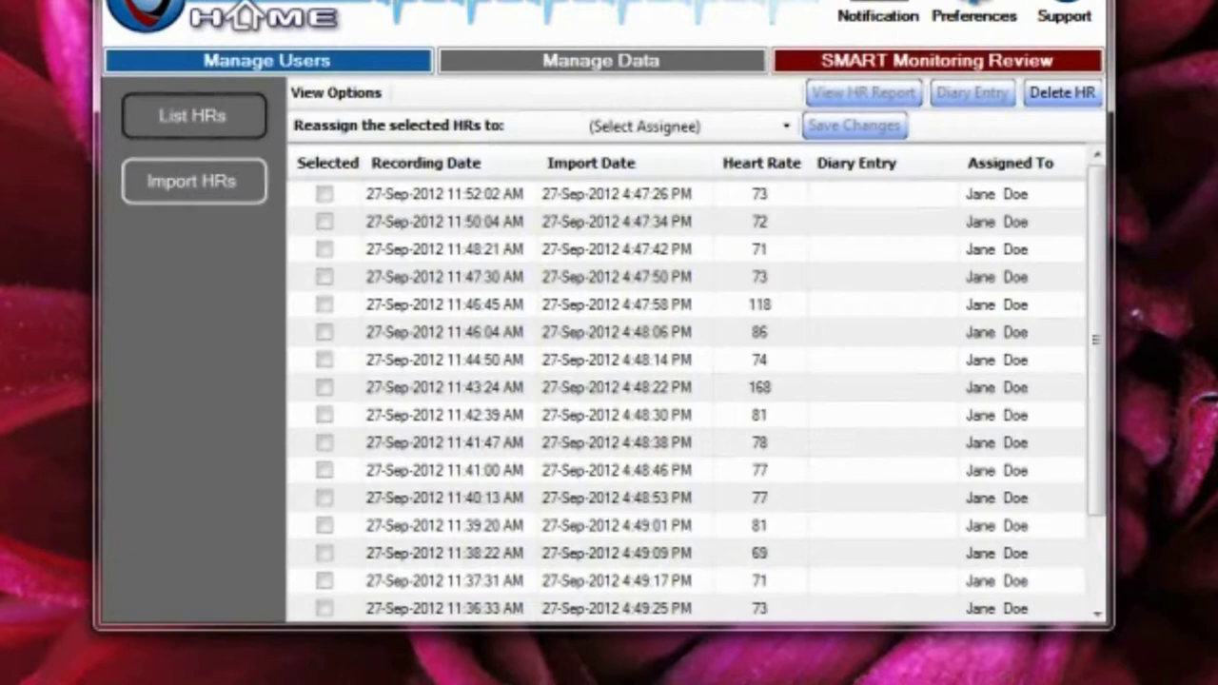
- Add and save the diary entry "Dizziness" for the heart rhythm recorded at 11:52:02 AM
{"action": "left_click", "coordinate": [323, 196]}
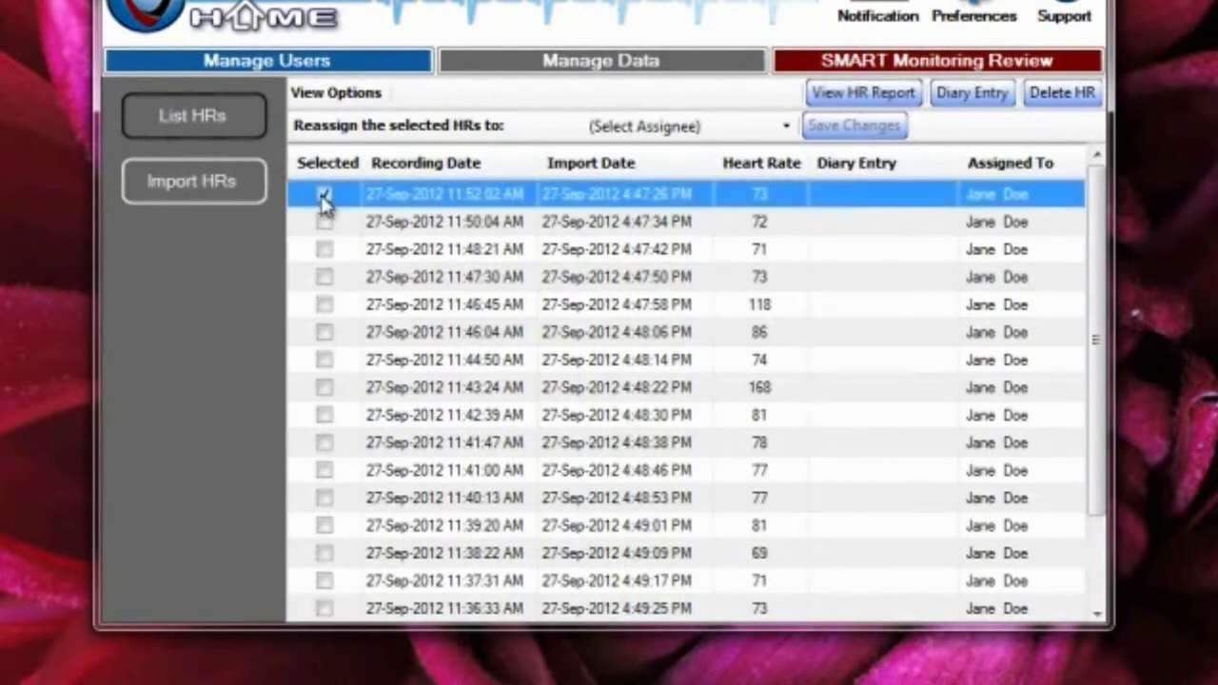
{"action": "left_click", "coordinate": [972, 94]}
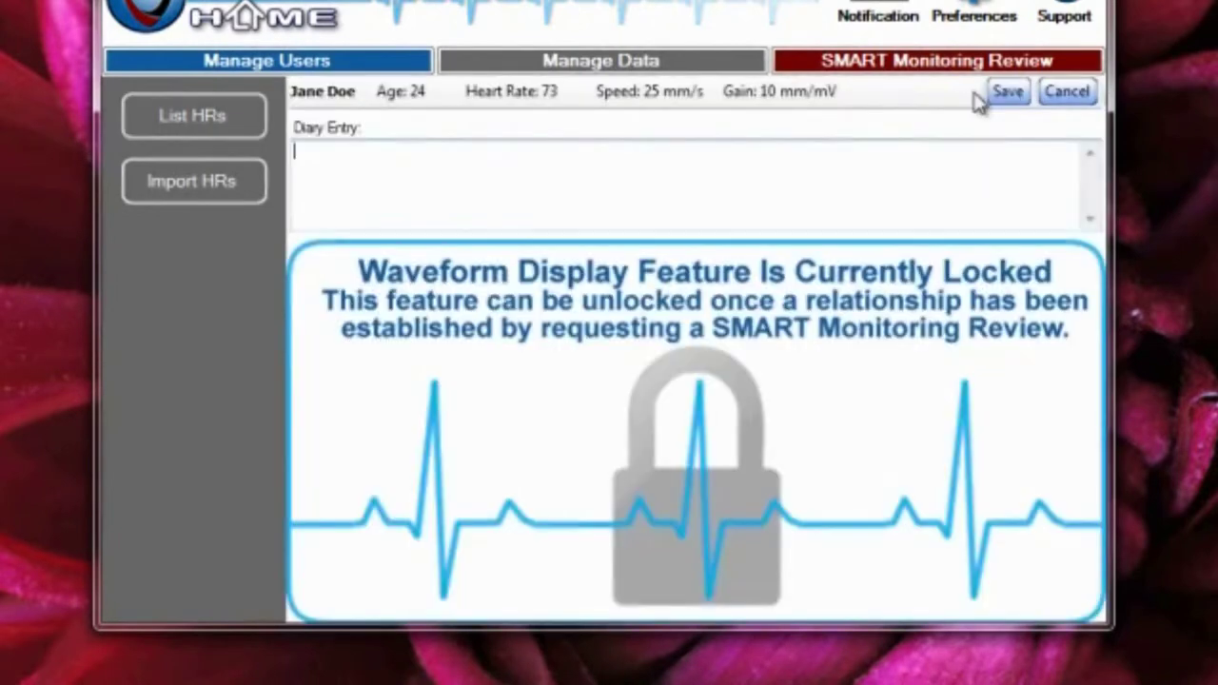
{"action": "left_click", "coordinate": [427, 193]}
{"action": "type", "text": "Diz"}
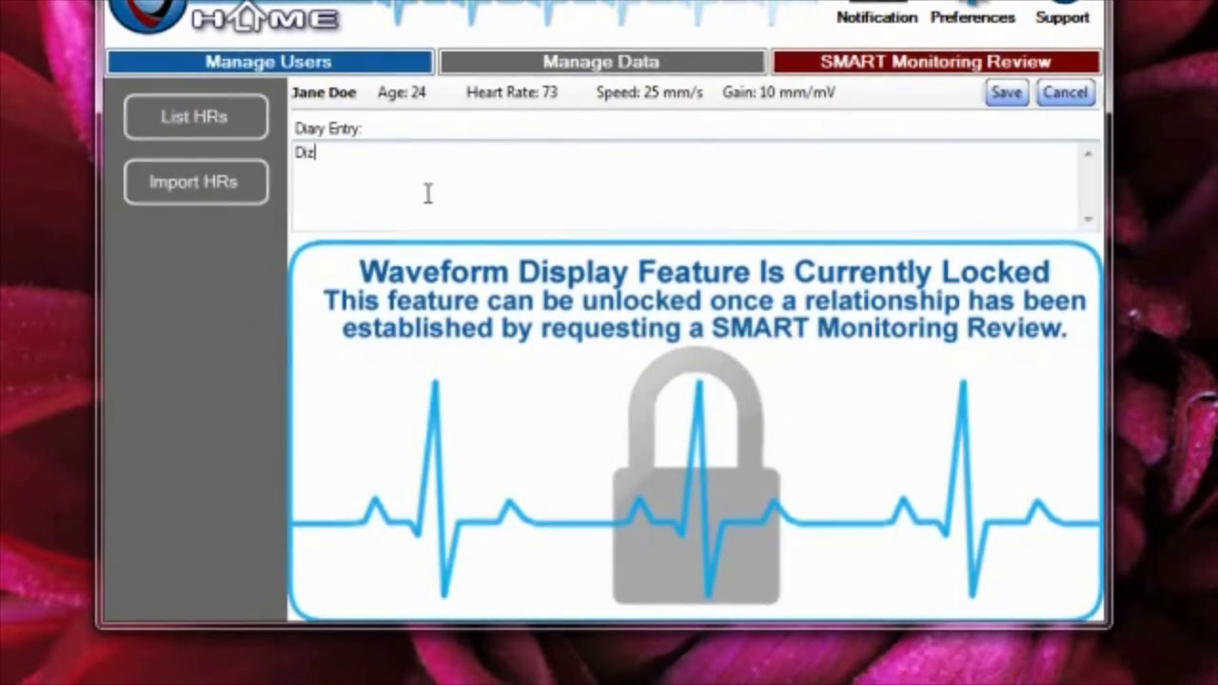
{"action": "type", "text": "ziness"}
{"action": "left_click", "coordinate": [1004, 92]}
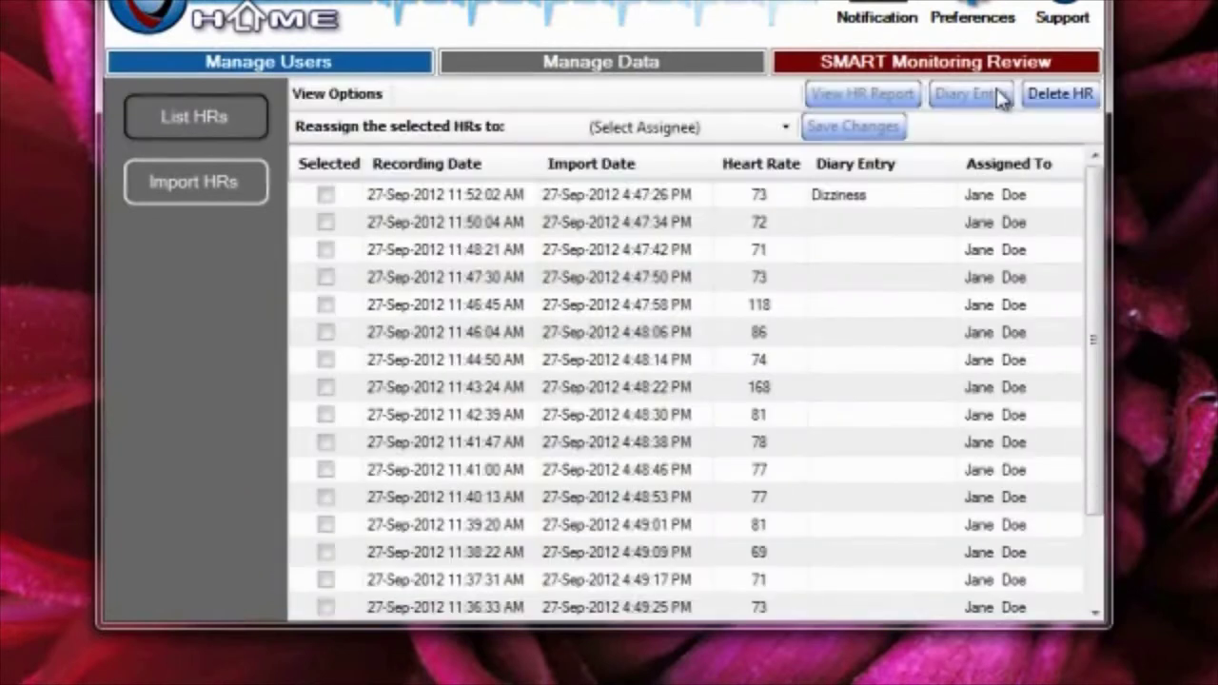
- Request a SMART Monitoring Review of the 11:52:02 AM recording with the option "Interpretation - $12.50 (1 Free)"
{"action": "left_click", "coordinate": [325, 221]}
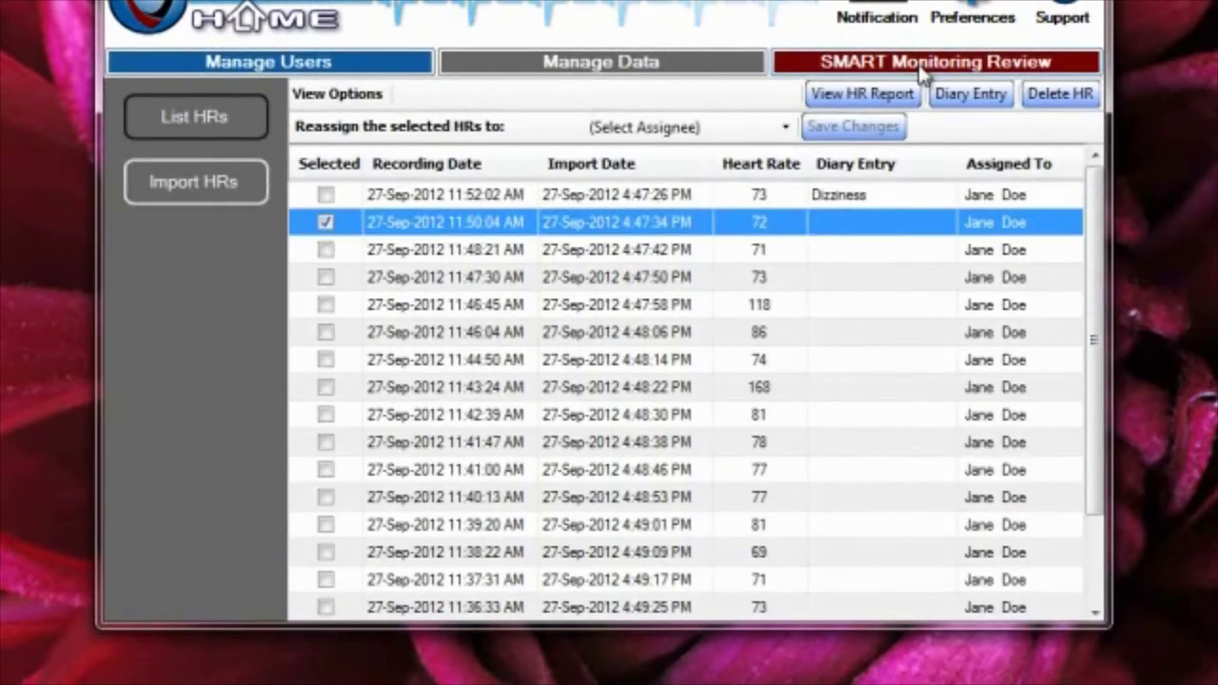
{"action": "left_click", "coordinate": [975, 68]}
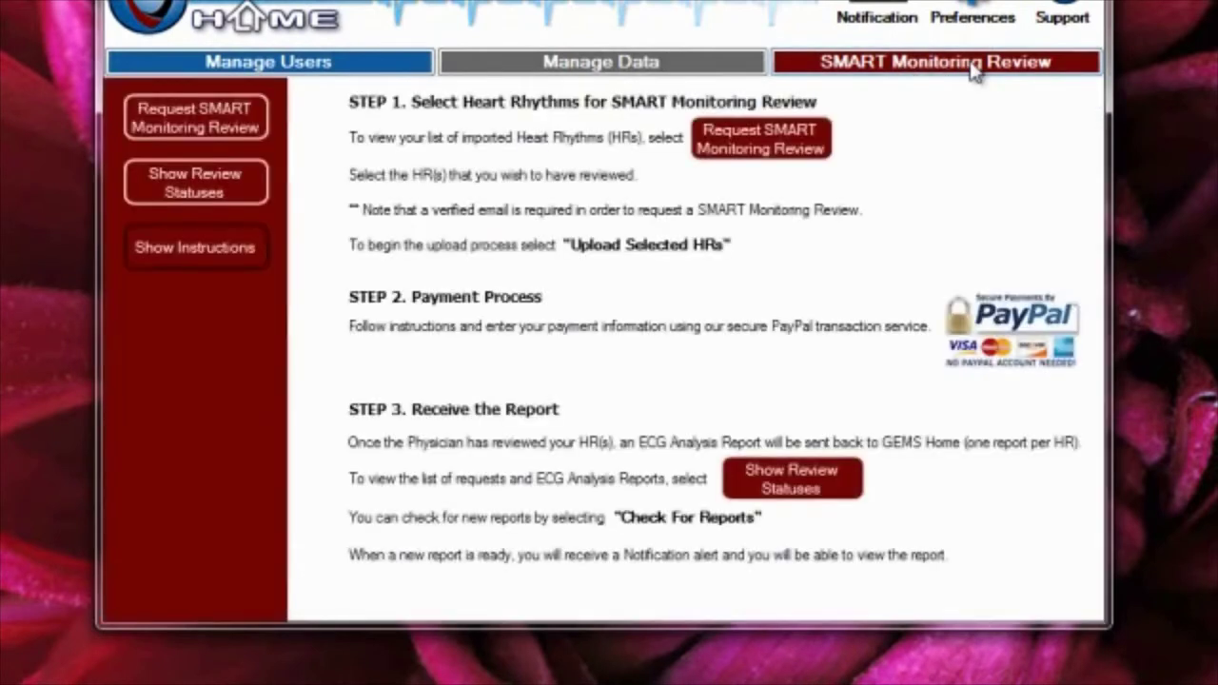
{"action": "left_click", "coordinate": [227, 126]}
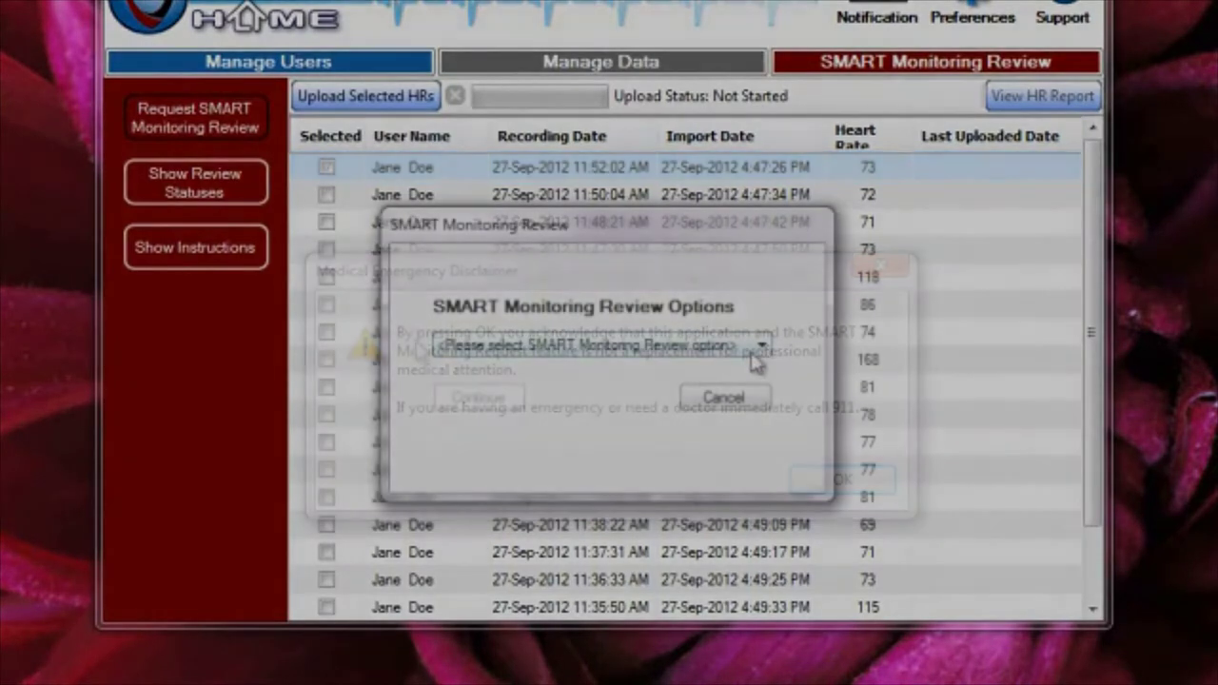
{"action": "left_click", "coordinate": [763, 348]}
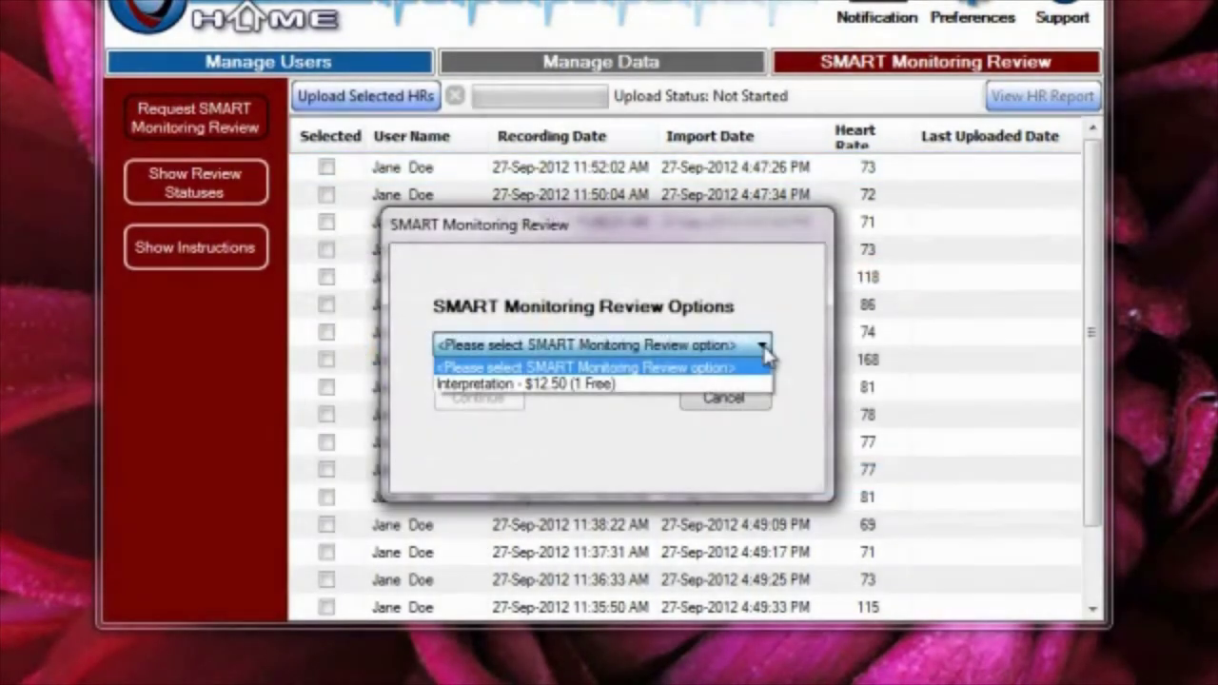
{"action": "left_click", "coordinate": [585, 385]}
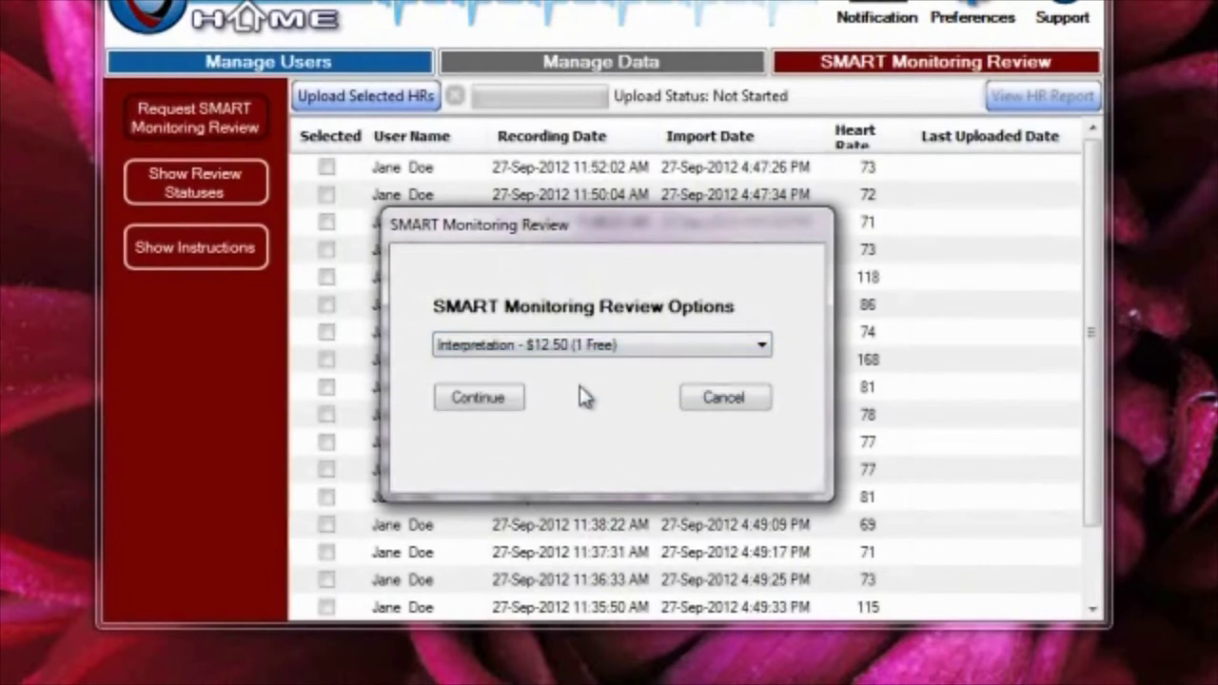
{"action": "left_click", "coordinate": [478, 400]}
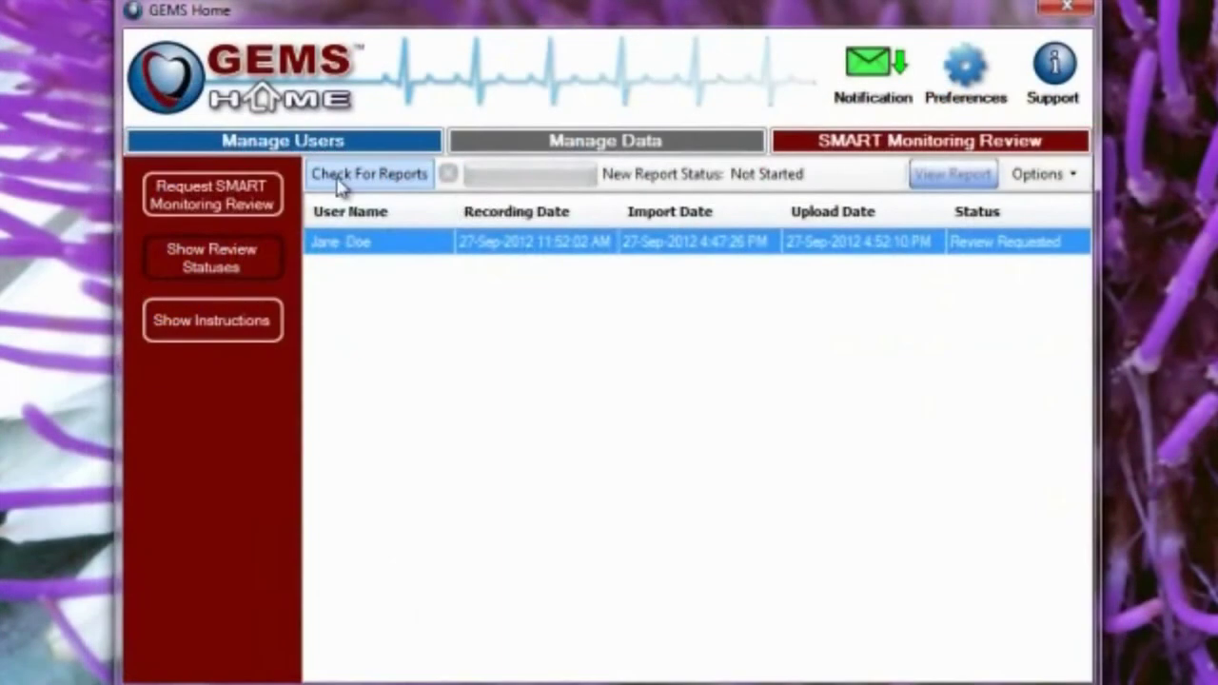
- Check for new review reports and open the report for the 11:52:02 AM recording
{"action": "left_click", "coordinate": [341, 179]}
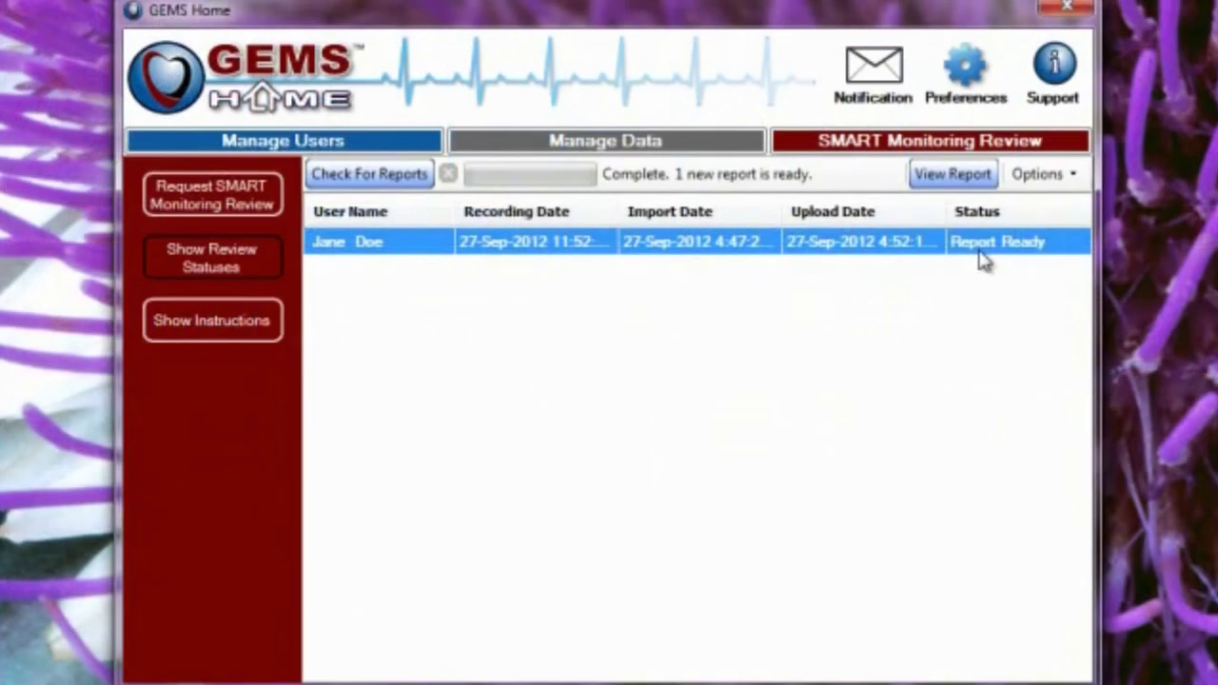
{"action": "double_click", "coordinate": [399, 252]}
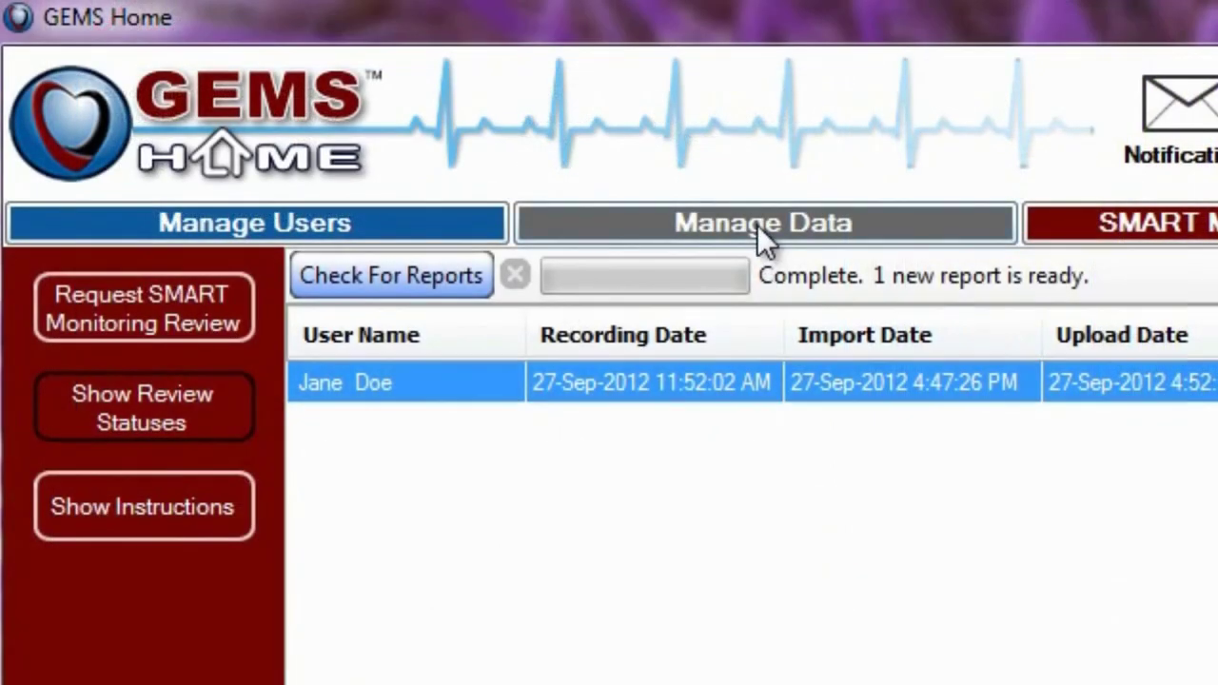
- Unlock the waveform display on the connected PEN device from the data management area
{"action": "left_click", "coordinate": [759, 228]}
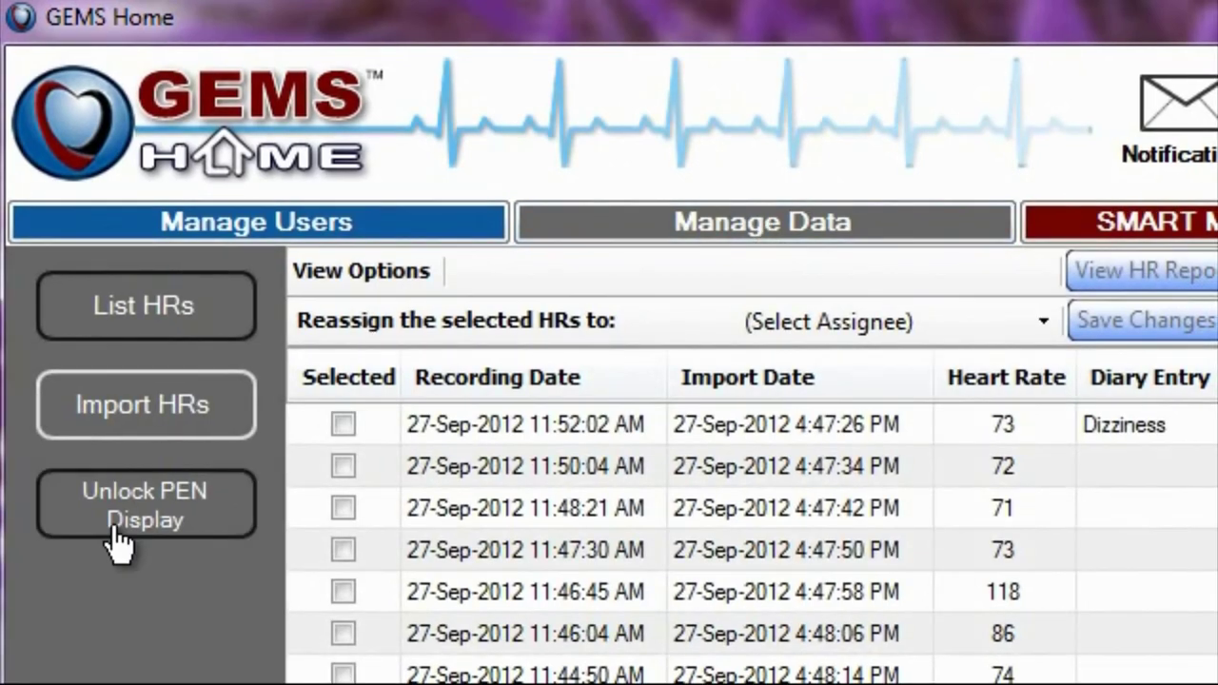
{"action": "left_click", "coordinate": [119, 537]}
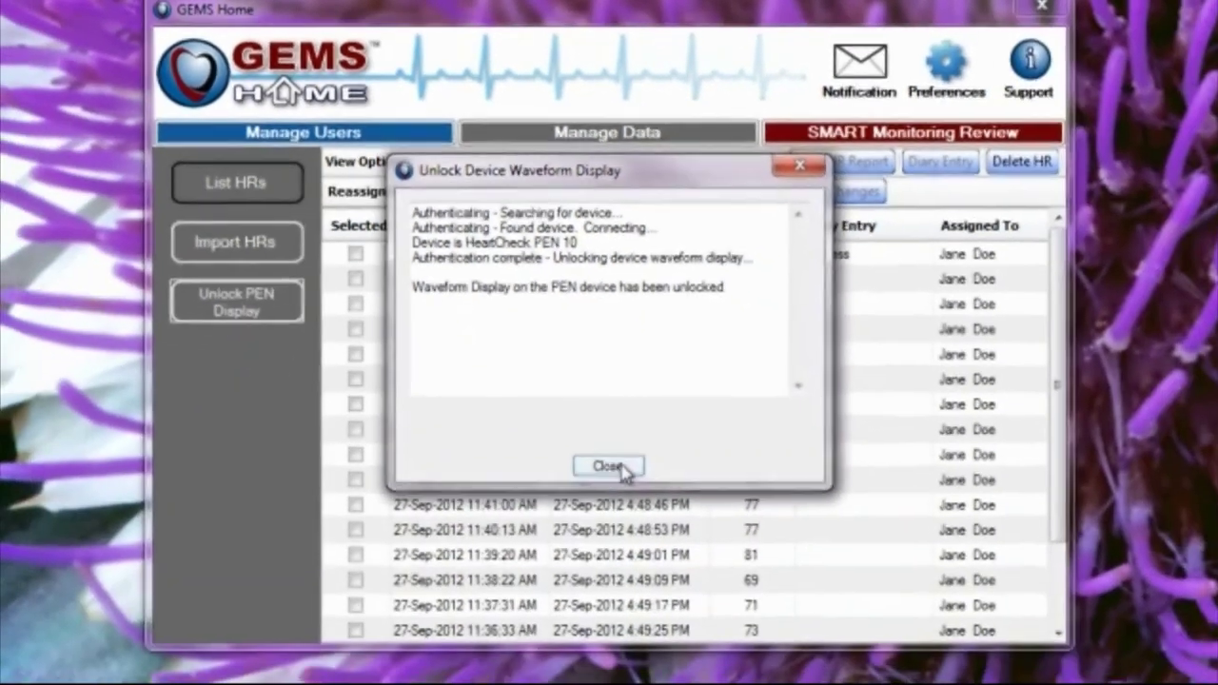
{"action": "left_click", "coordinate": [620, 463]}
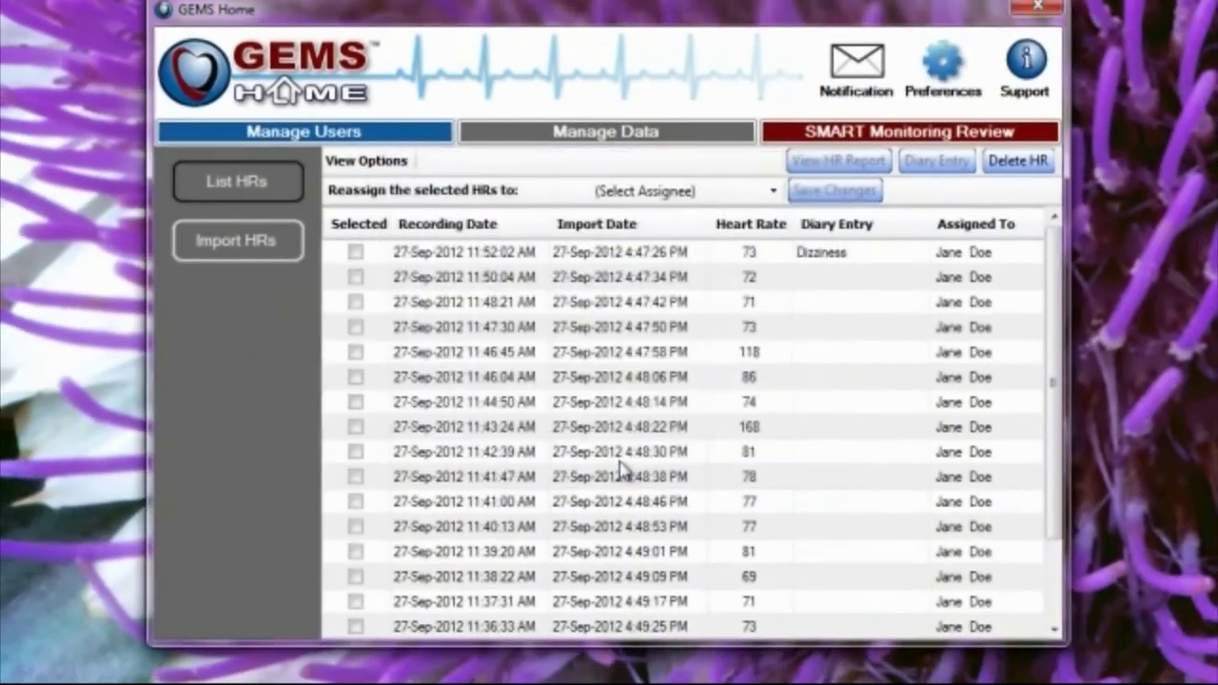